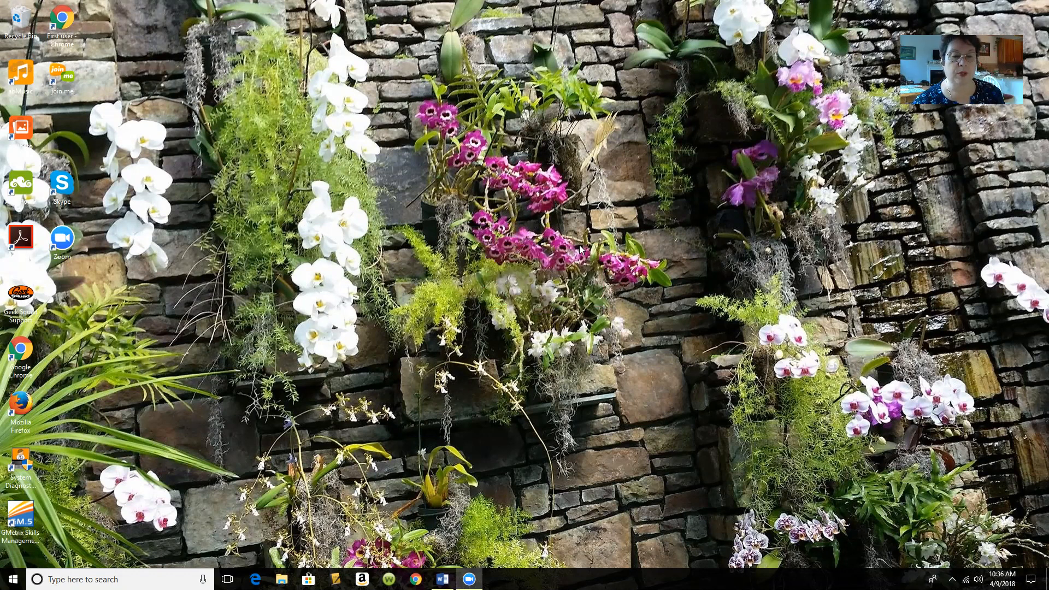
# Step: Open the Start menu on the Windows desktop to launch Microsoft Word
pyautogui.click(14, 579)
# Step: Start Word, create a blank document and maximize its window
pyautogui.click(77, 301)
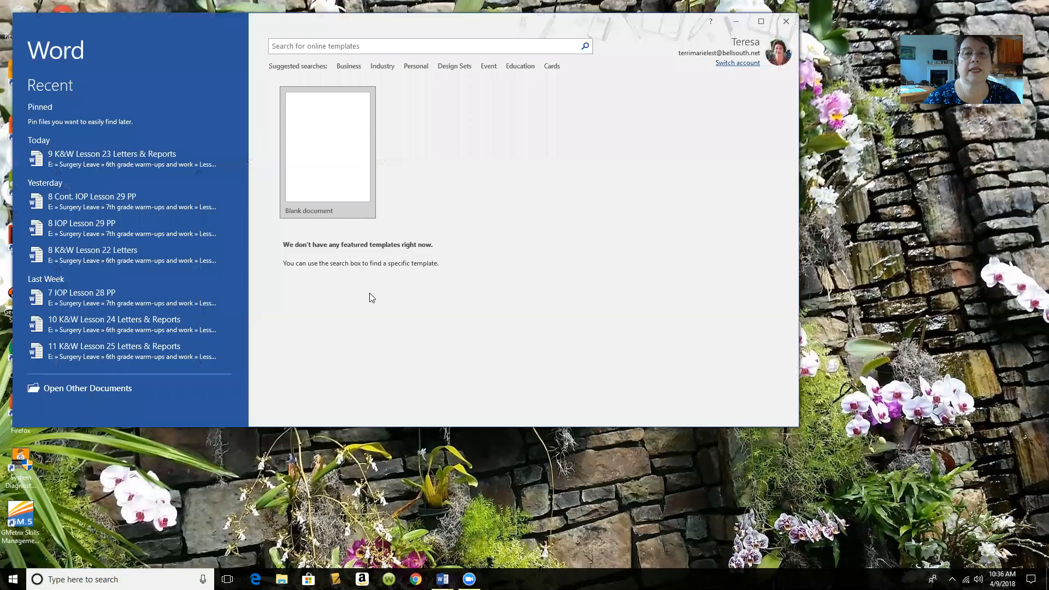
pyautogui.click(328, 154)
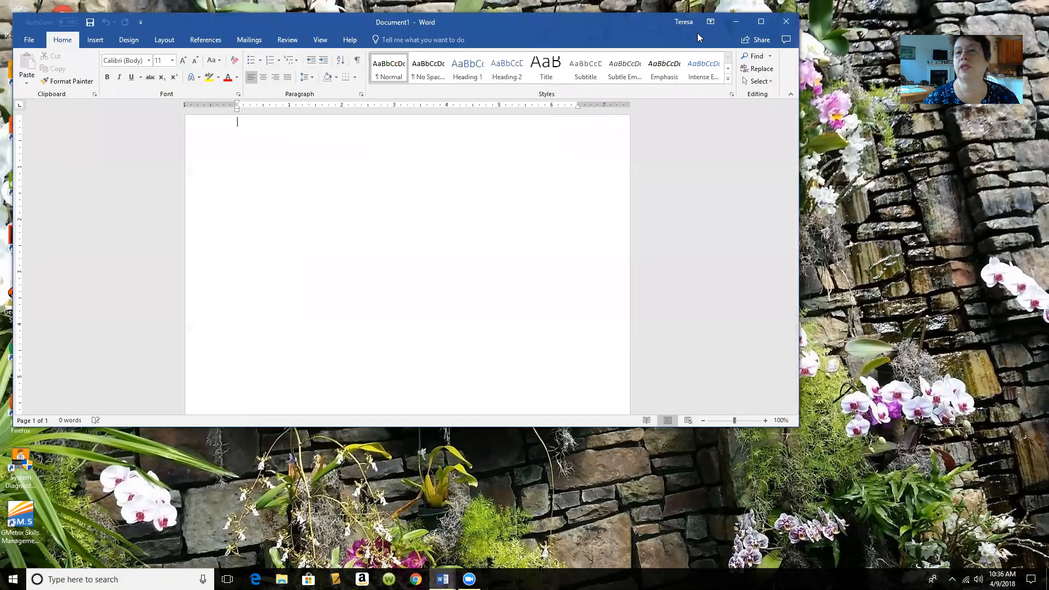
pyautogui.click(760, 22)
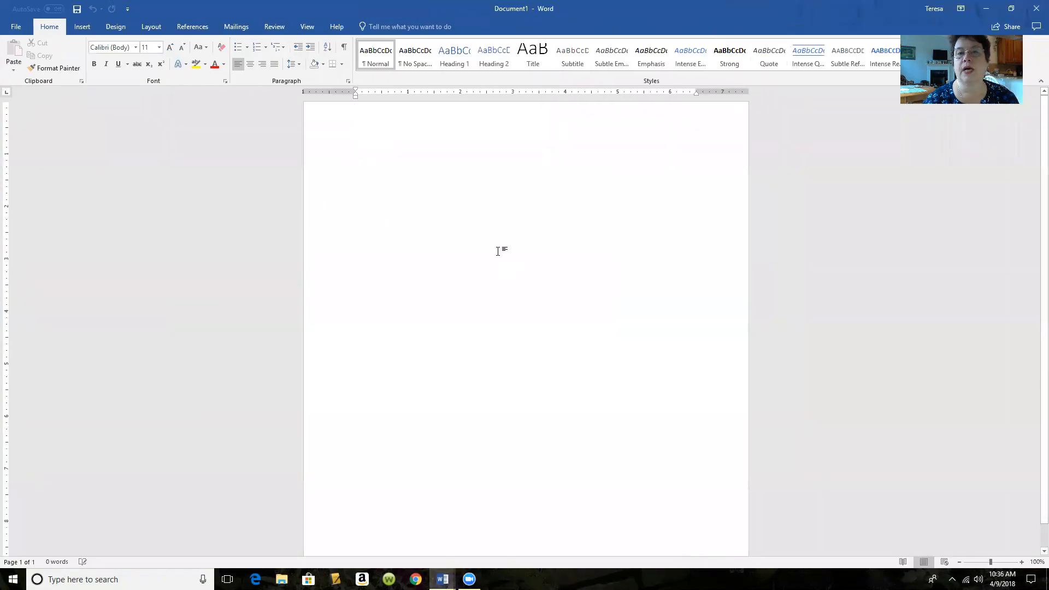
# Step: Set the document's top margin to 2 inches through Custom Margins
pyautogui.click(145, 28)
pyautogui.click(14, 54)
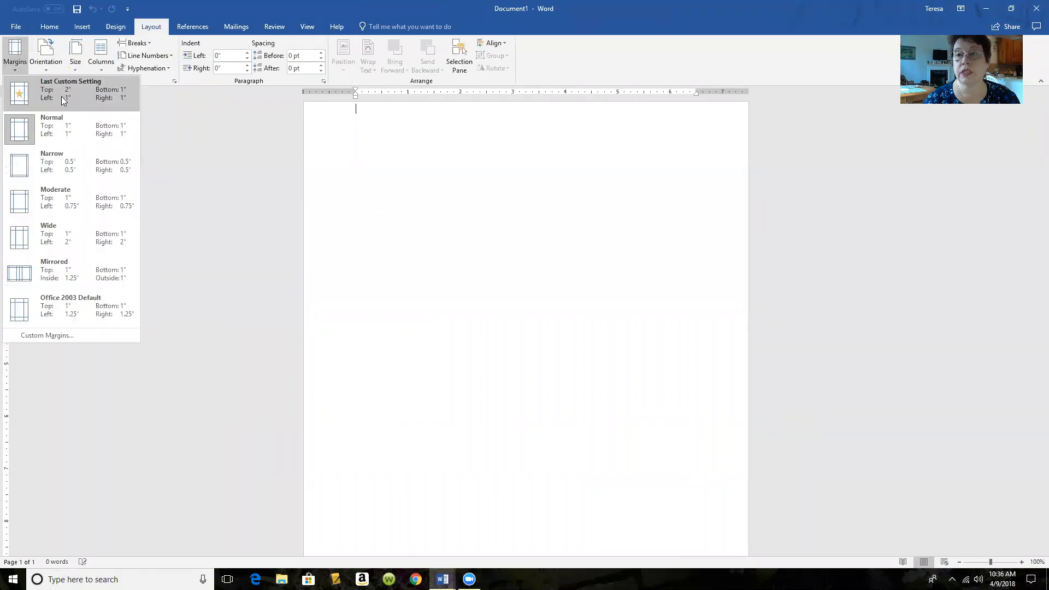
pyautogui.click(47, 335)
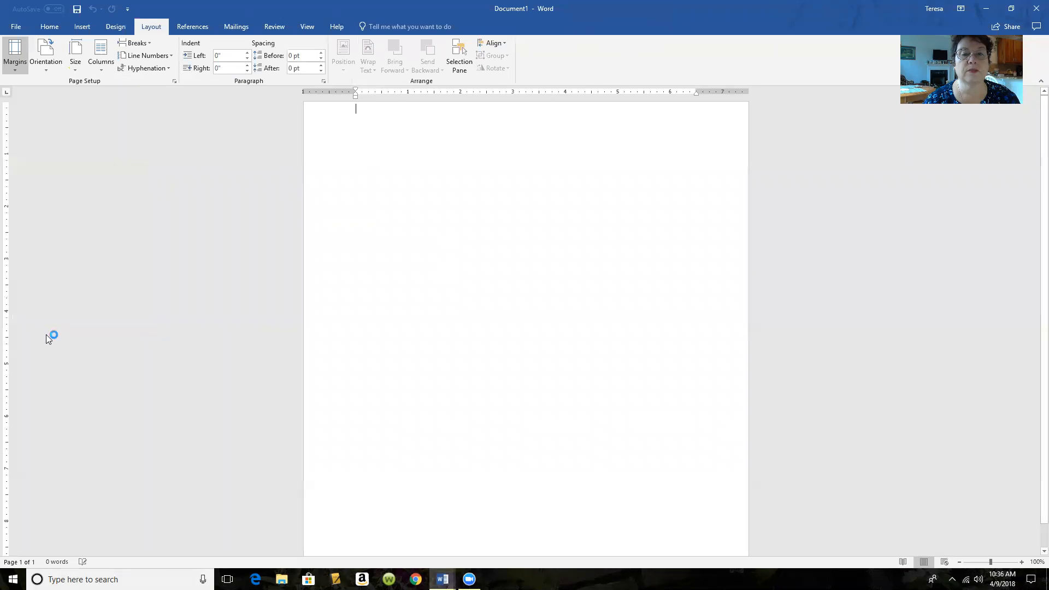
pyautogui.write('2')
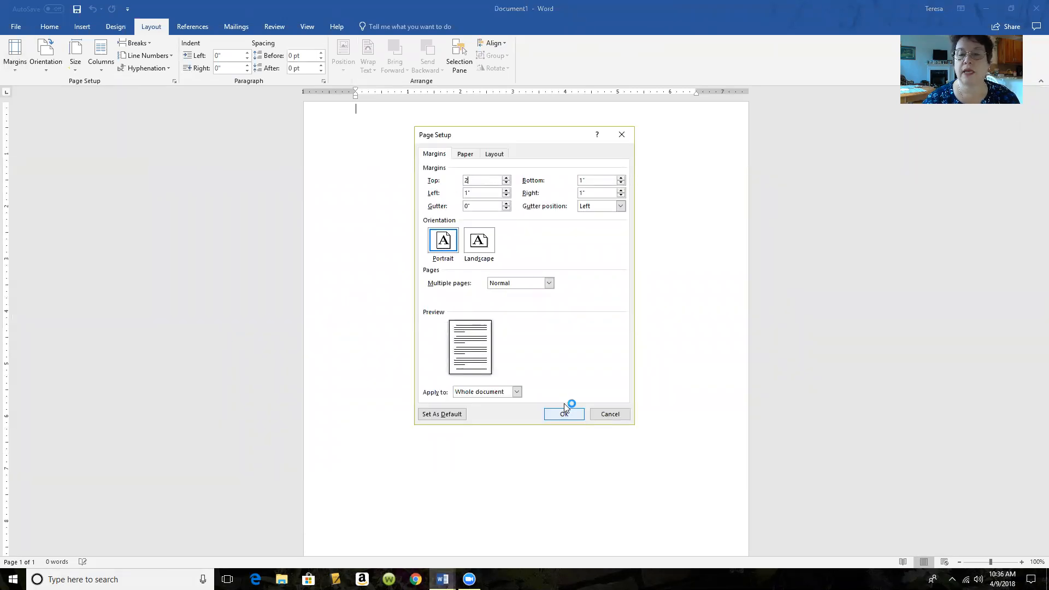
pyautogui.click(565, 412)
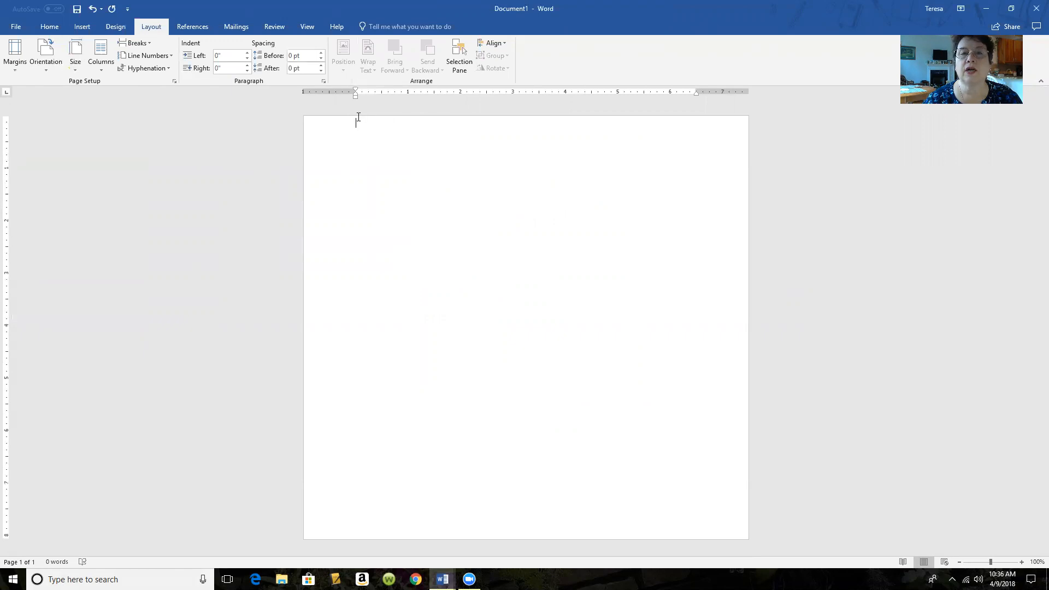
pyautogui.scroll(-1, 364, 115)
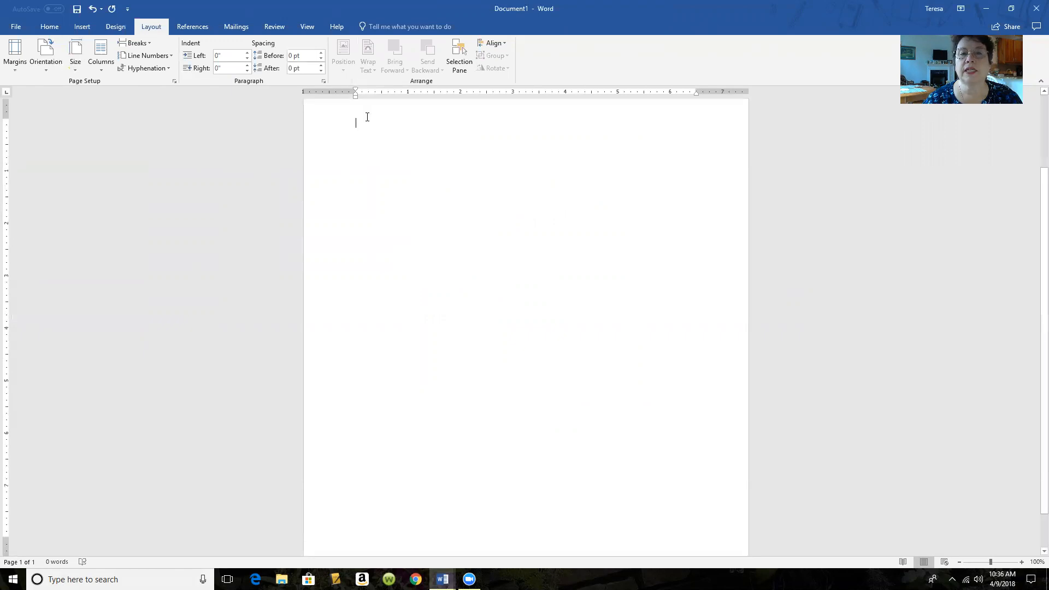
# Step: Add a Blank header with the author's full name, fixing the surname typo, then return to the body
pyautogui.click(82, 27)
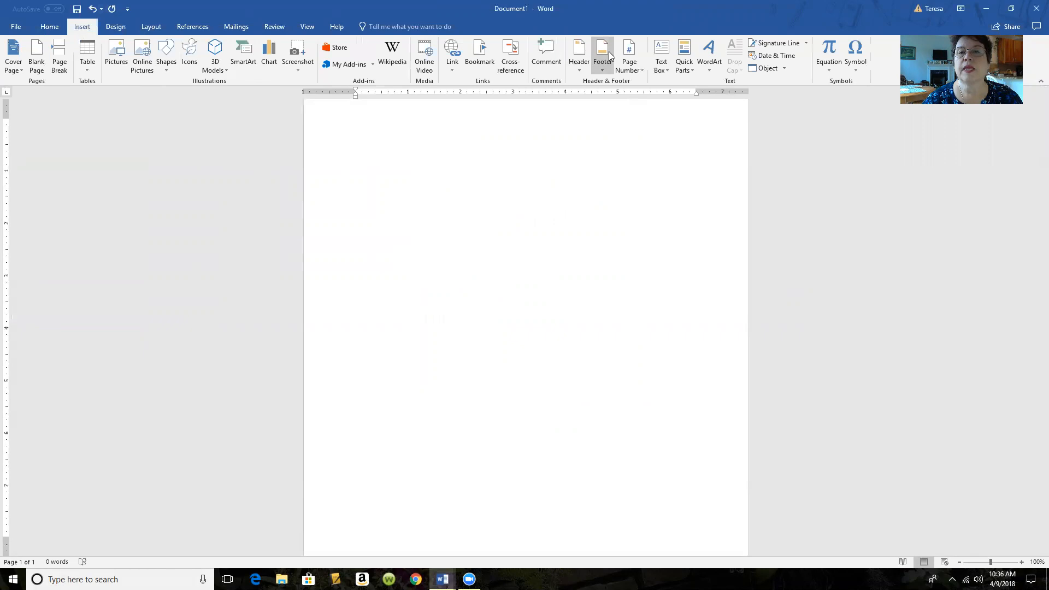
pyautogui.click(575, 58)
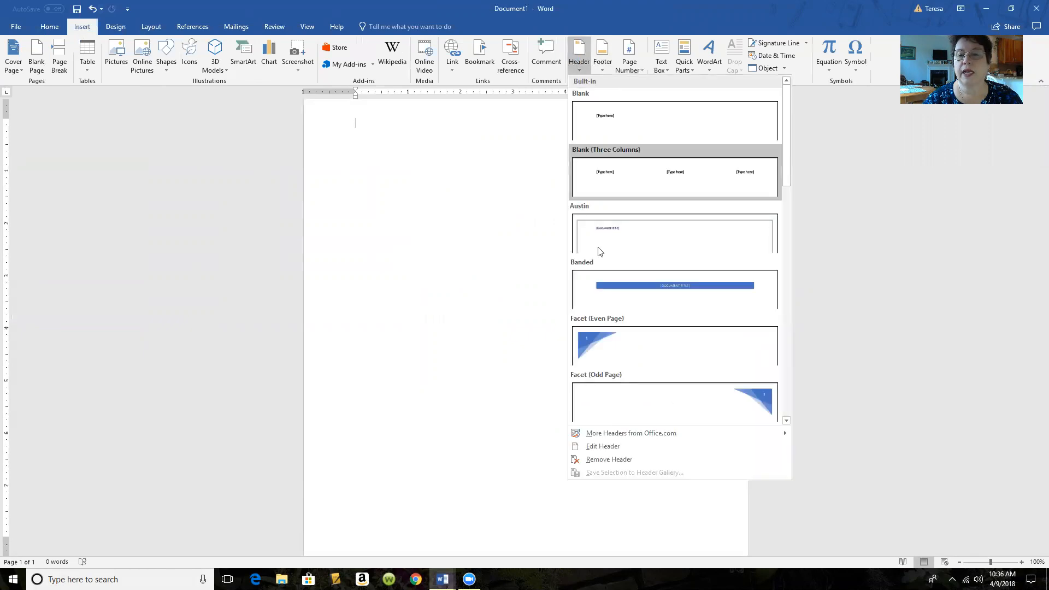
pyautogui.click(613, 449)
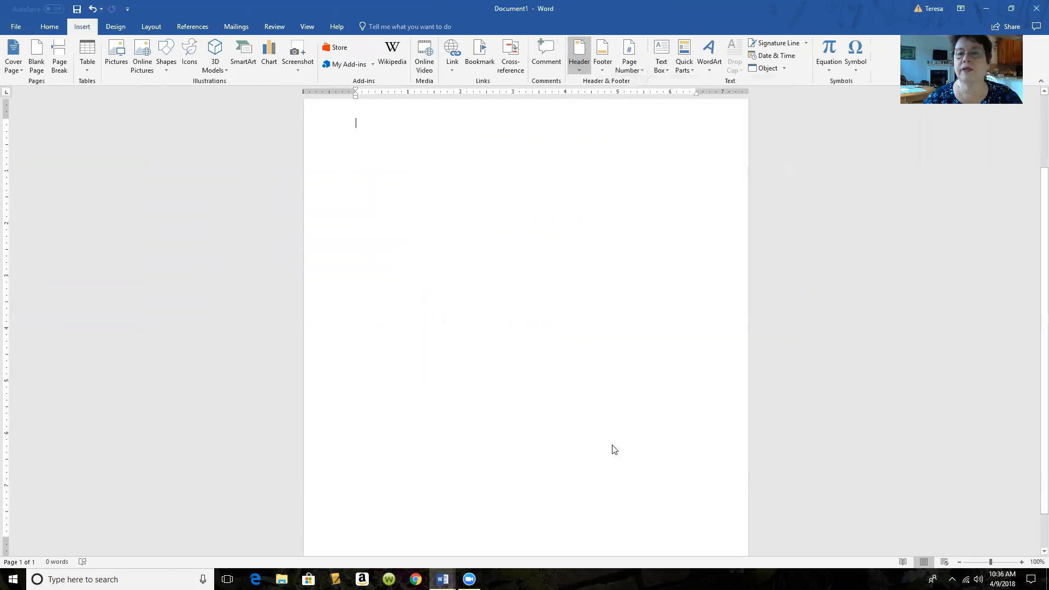
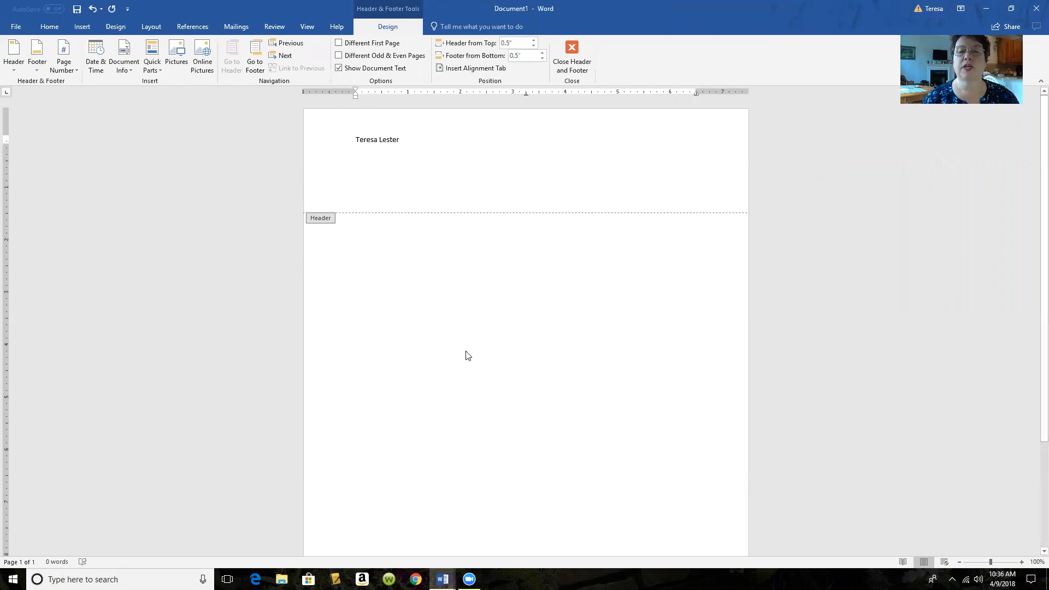
pyautogui.doubleClick(445, 294)
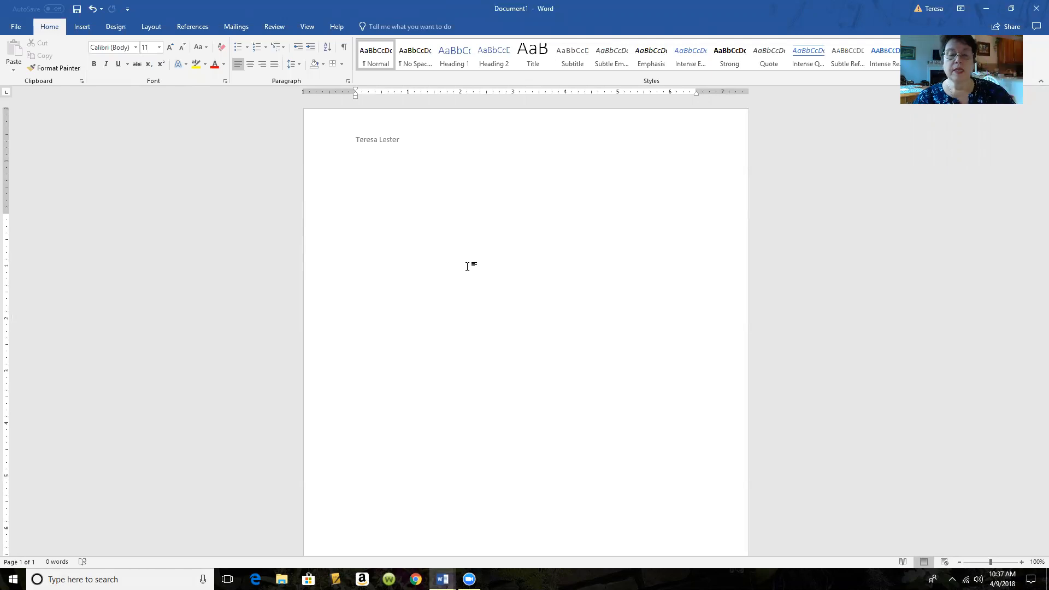
# Step: Center the title line and set it to 12-point Arial
pyautogui.click(249, 63)
pyautogui.click(160, 47)
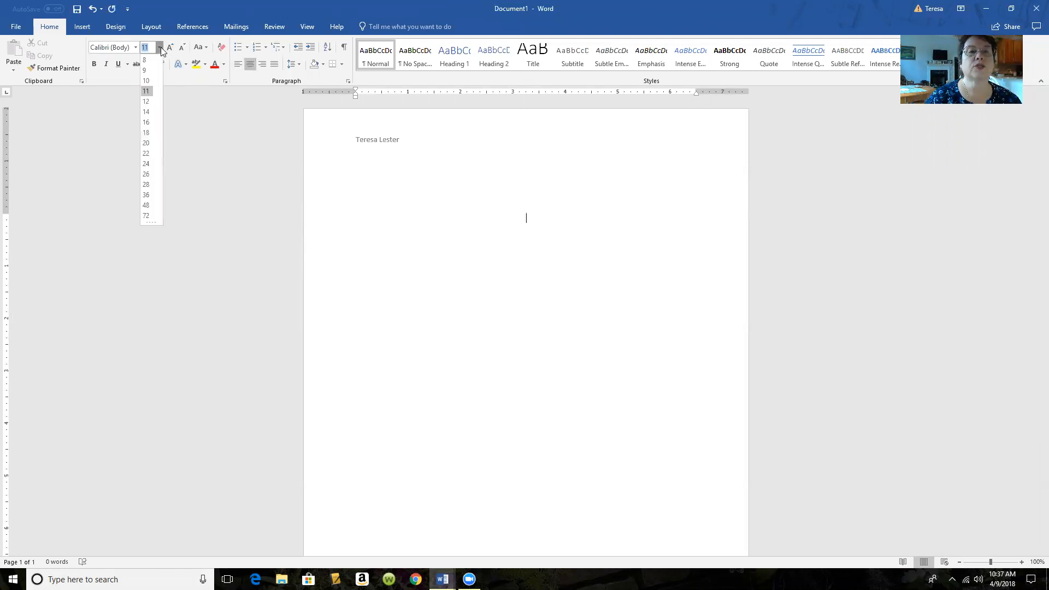
pyautogui.click(147, 103)
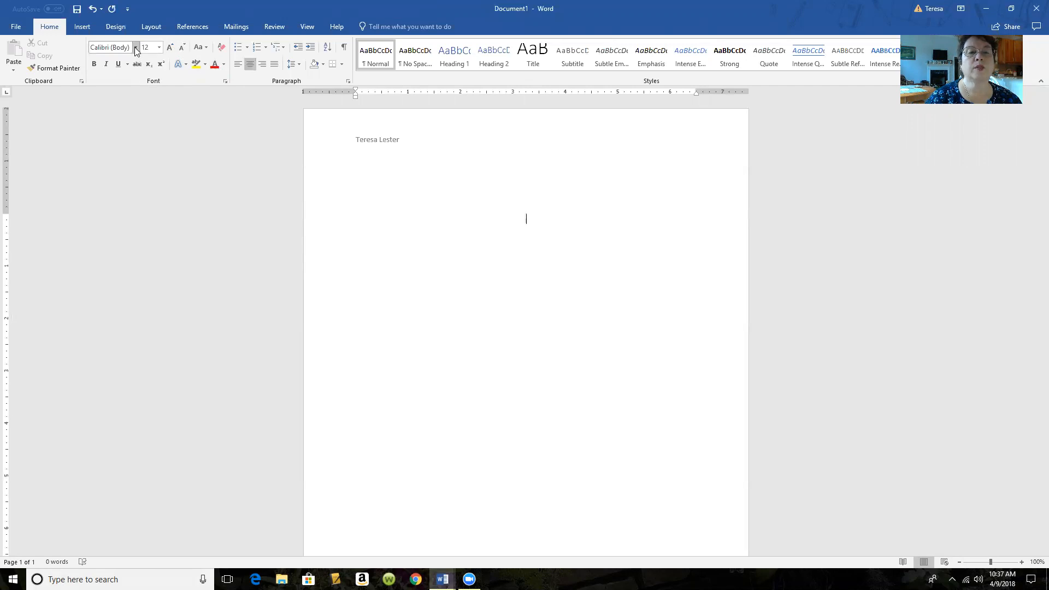
pyautogui.click(135, 48)
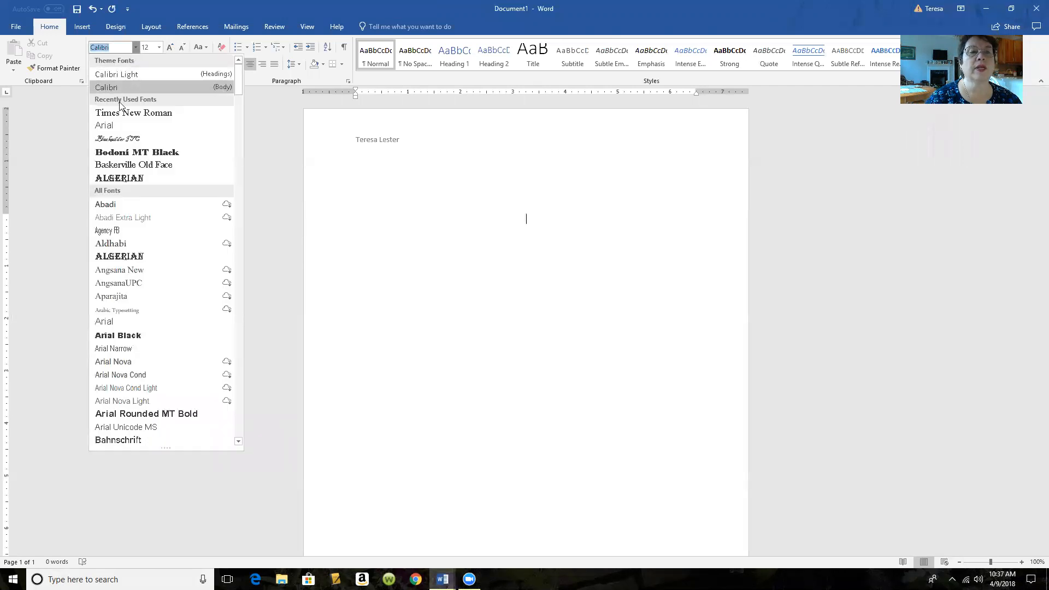
pyautogui.click(114, 126)
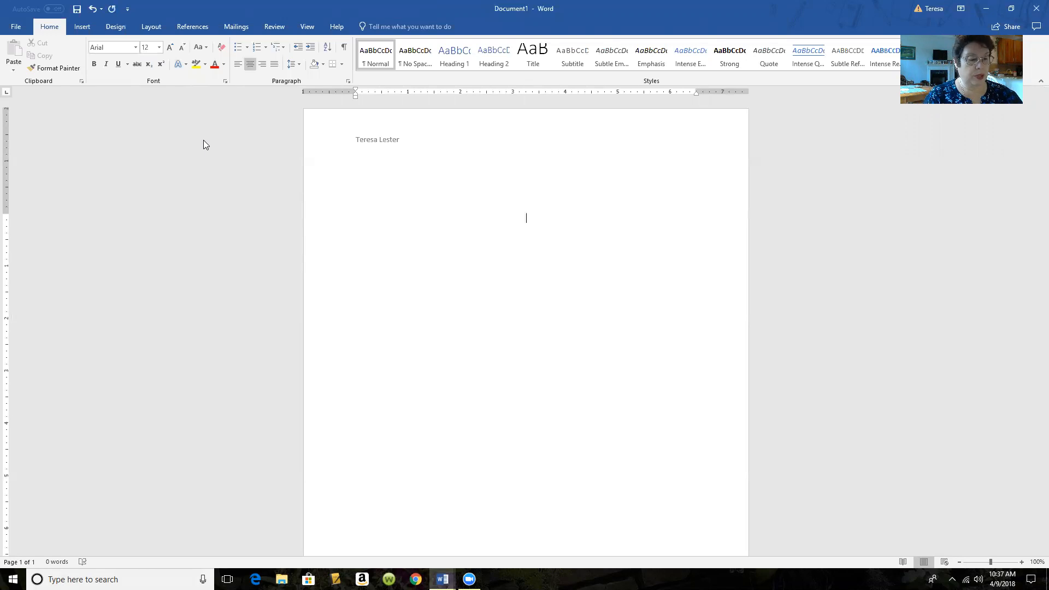
# Step: Type the title 'FORMATTING AN UNBOUND REPORT', correcting the misspelled 'UNBOUND'
pyautogui.write('FORMAT')
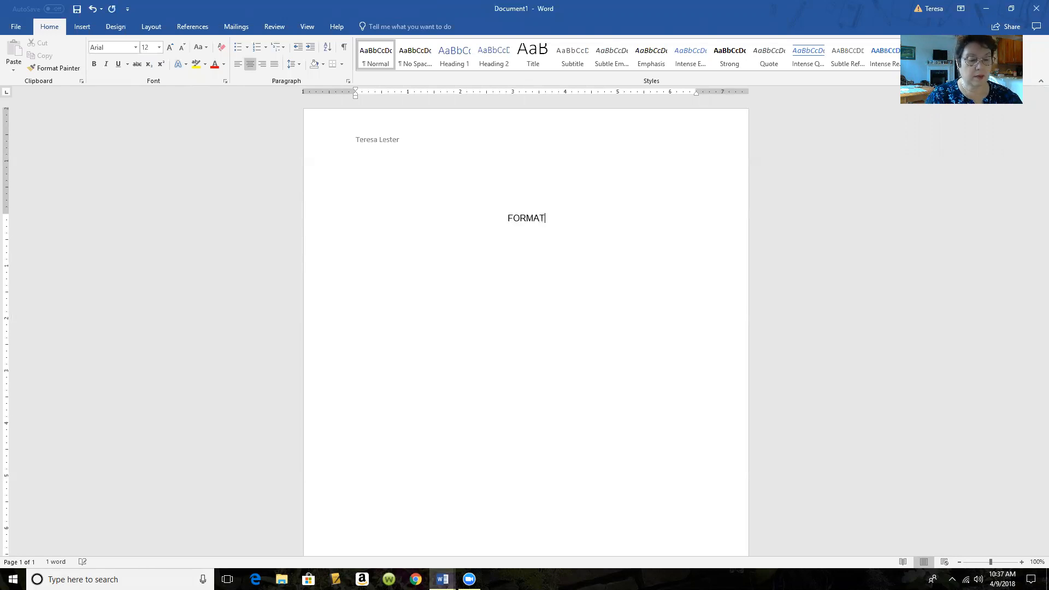
pyautogui.write('TING AN')
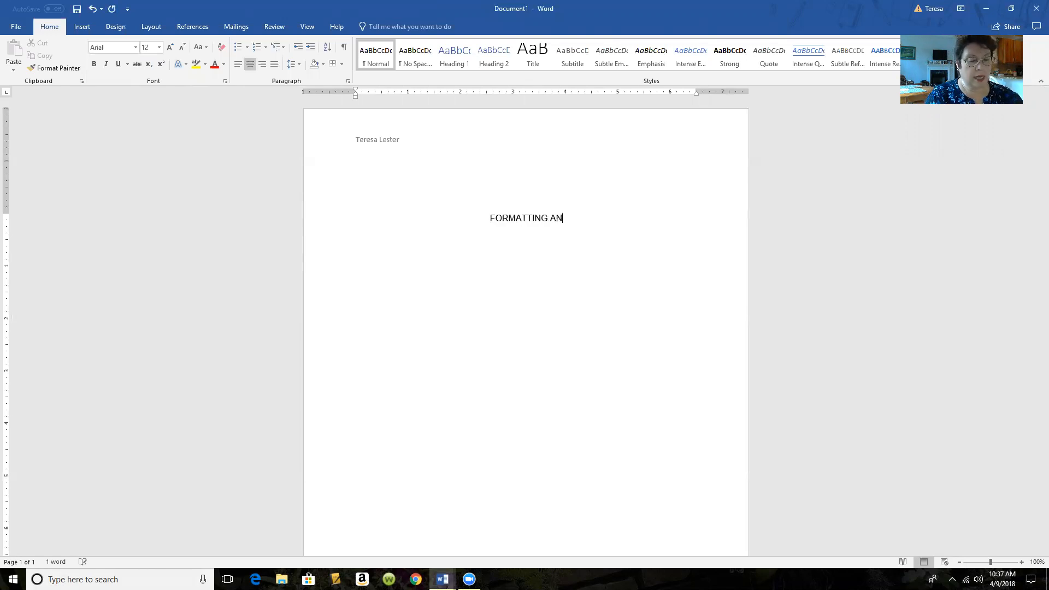
pyautogui.write(' UNBAOUND')
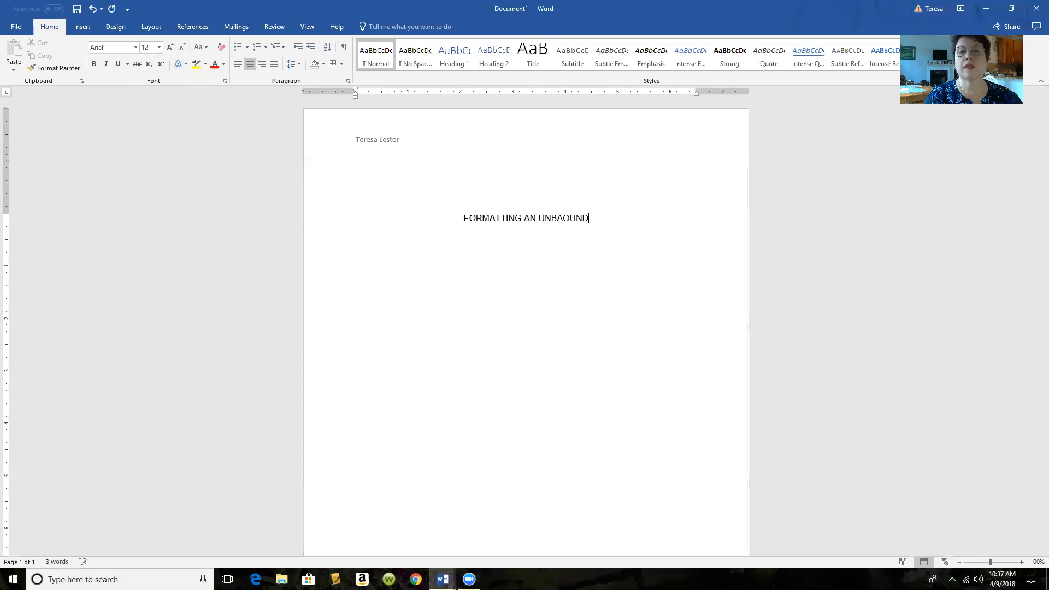
pyautogui.press('BackSpace')
pyautogui.press('BackSpace')
pyautogui.press('BackSpace')
pyautogui.press('BackSpace')
pyautogui.press('BackSpace')
pyautogui.write('OUND REPORT')
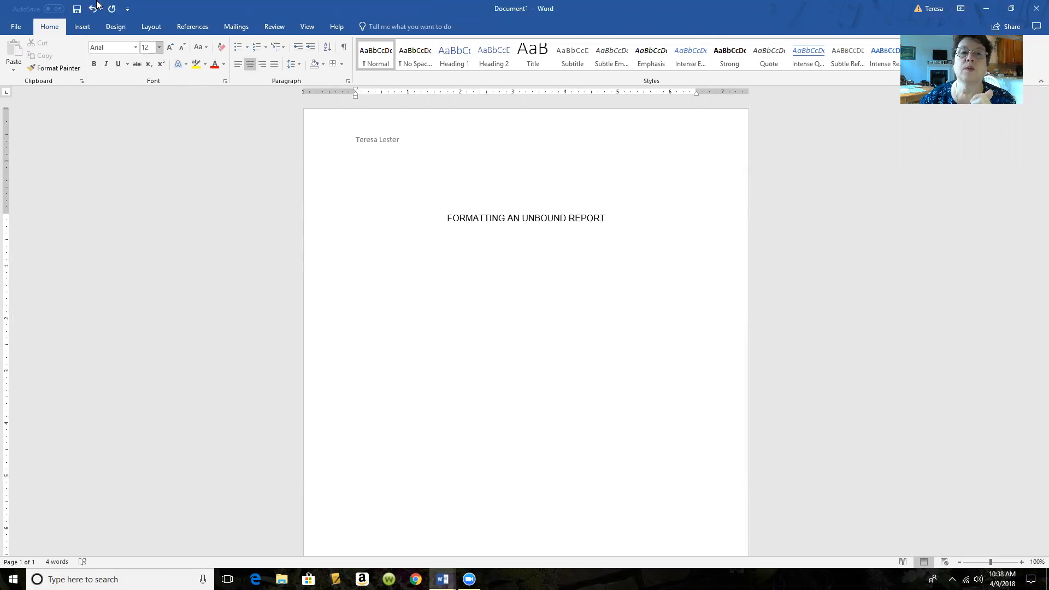
# Step: Set line spacing to 2.0 and left-align the new line below the title
pyautogui.click(301, 65)
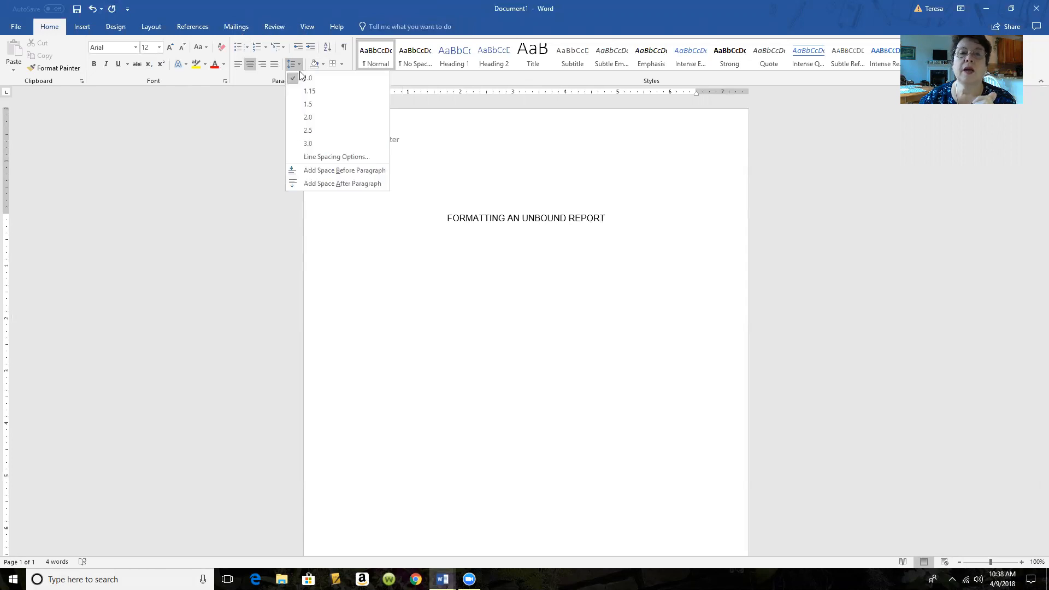
pyautogui.click(295, 110)
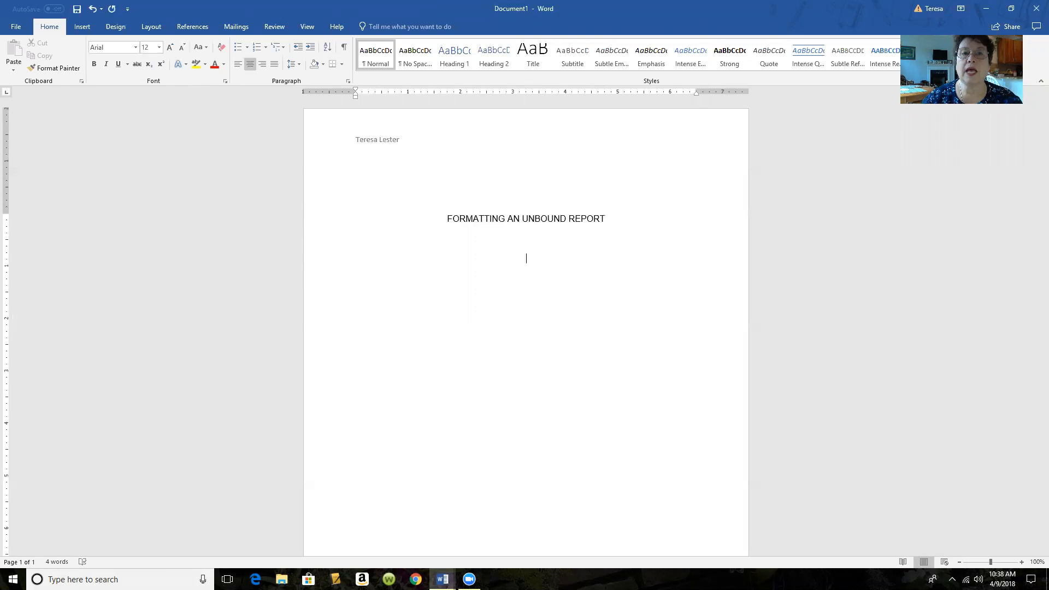
pyautogui.click(239, 66)
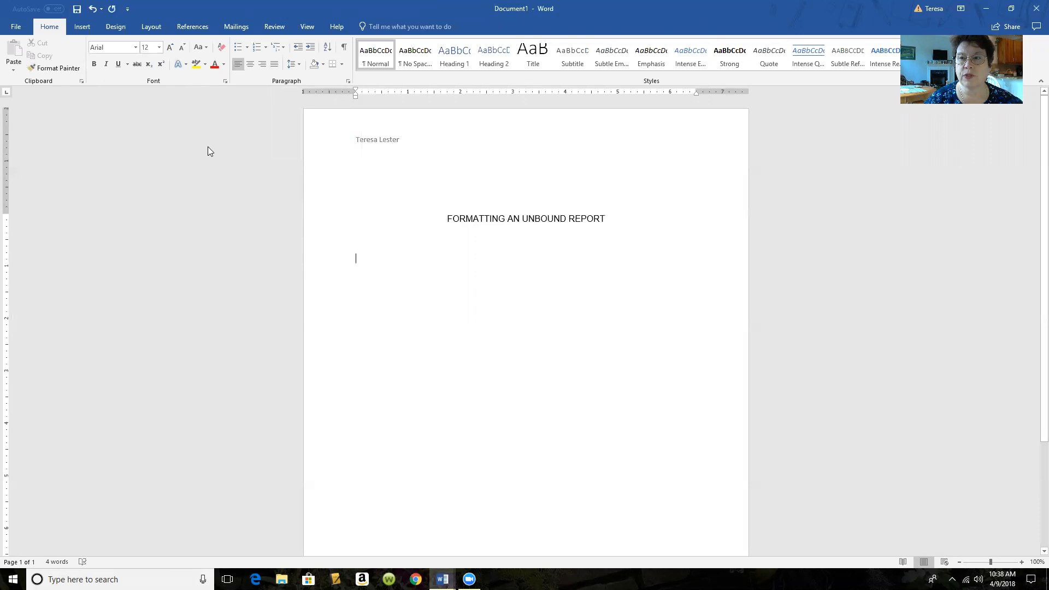
# Step: Type the underlined heading 'Unbound Reports', then an indented, non-underlined filler paragraph
pyautogui.click(118, 64)
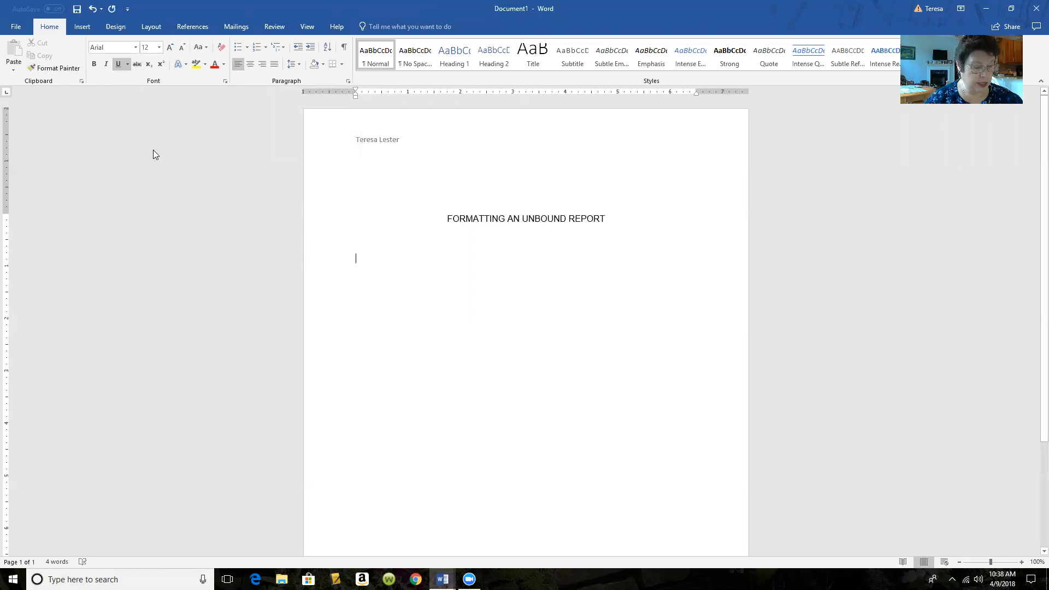
pyautogui.write('Unbound Reports')
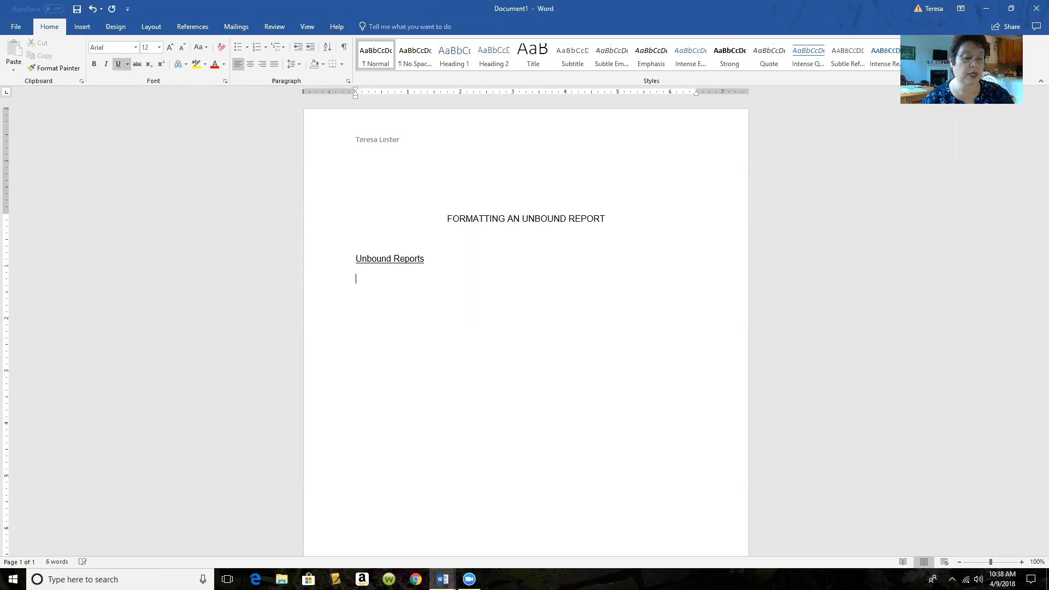
pyautogui.press('Tab')
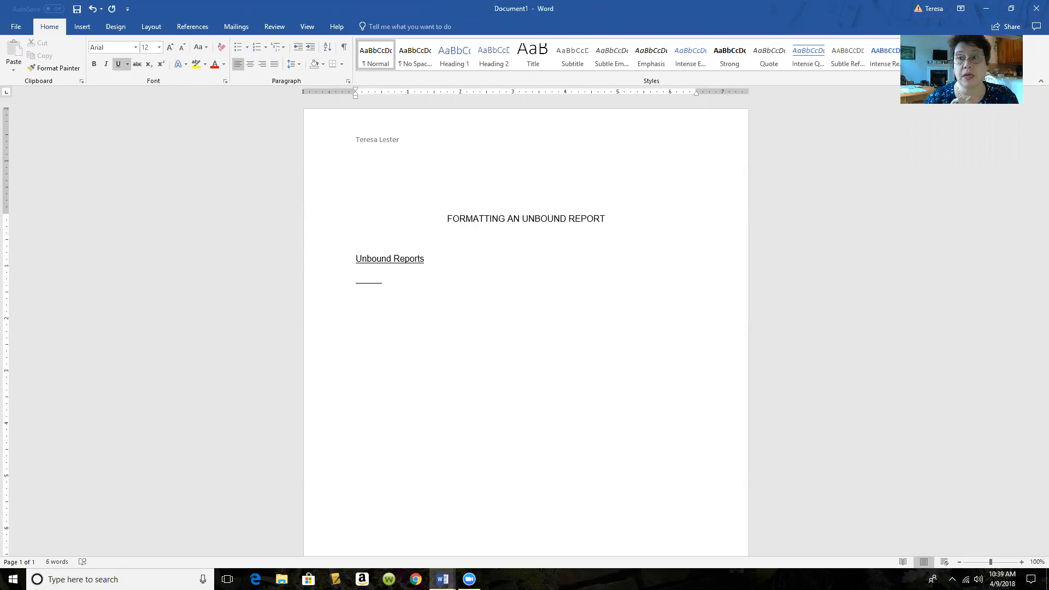
pyautogui.press('BackSpace')
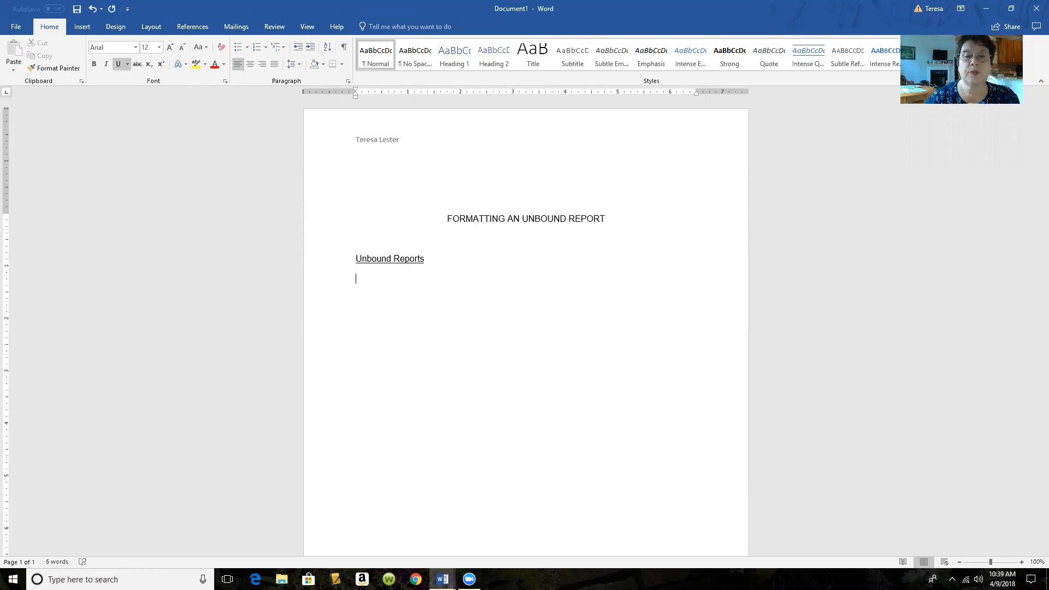
pyautogui.click(121, 63)
pyautogui.press('Tab')
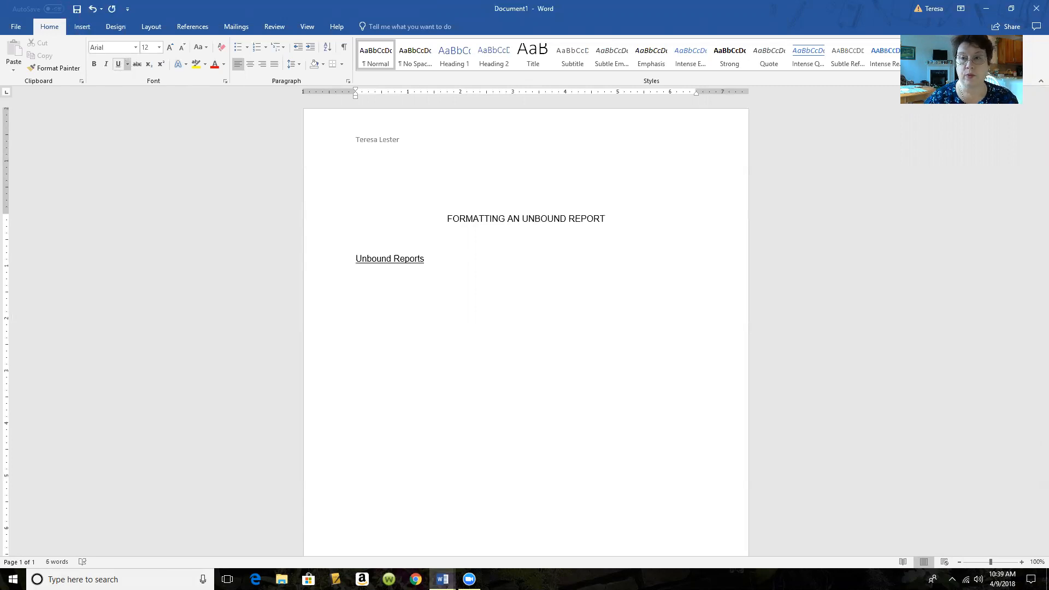
pyautogui.write("Ahf'dkhakfh kl'dhkafha'h sf'kdlh askl'fhk'ahsd '")
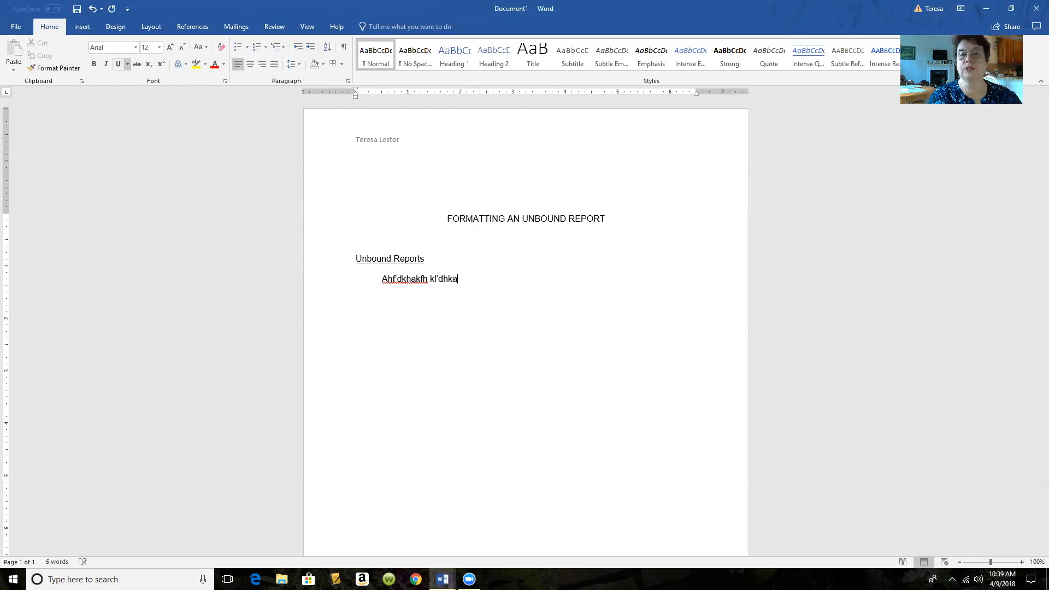
pyautogui.write("fhkl'ash fkdhasfk'has 'fhd'klash fkl'has'fh l'dkash fl'")
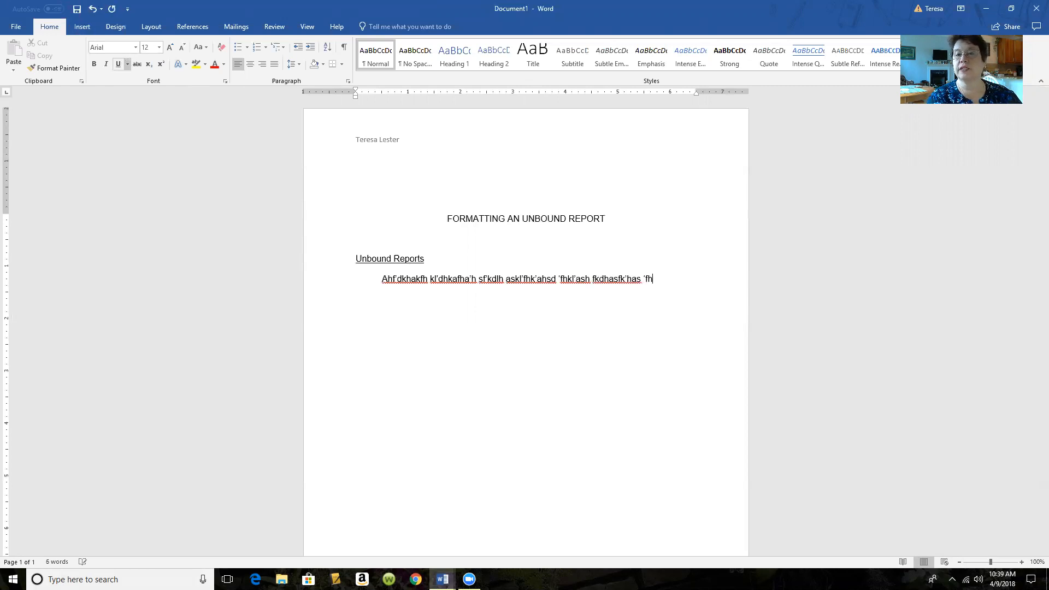
pyautogui.write("hasl'fh'dhs")
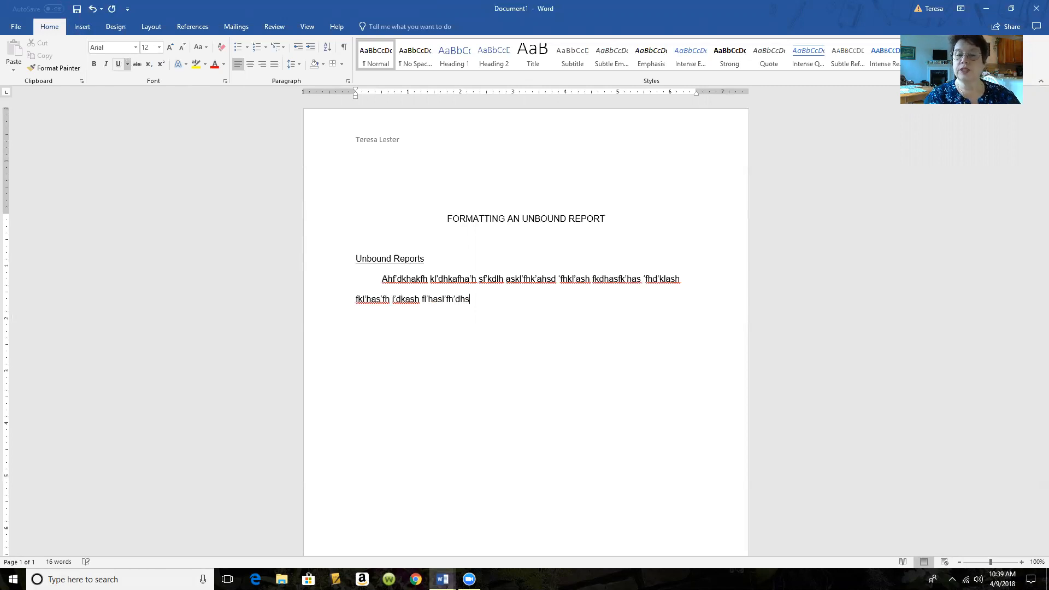
pyautogui.write('.')
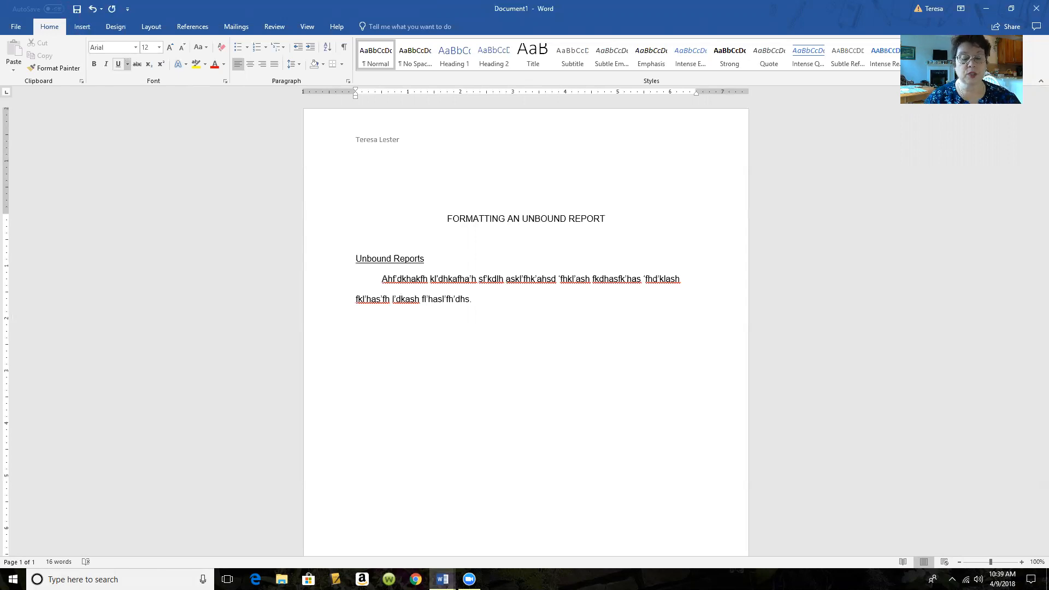
pyautogui.press('Return')
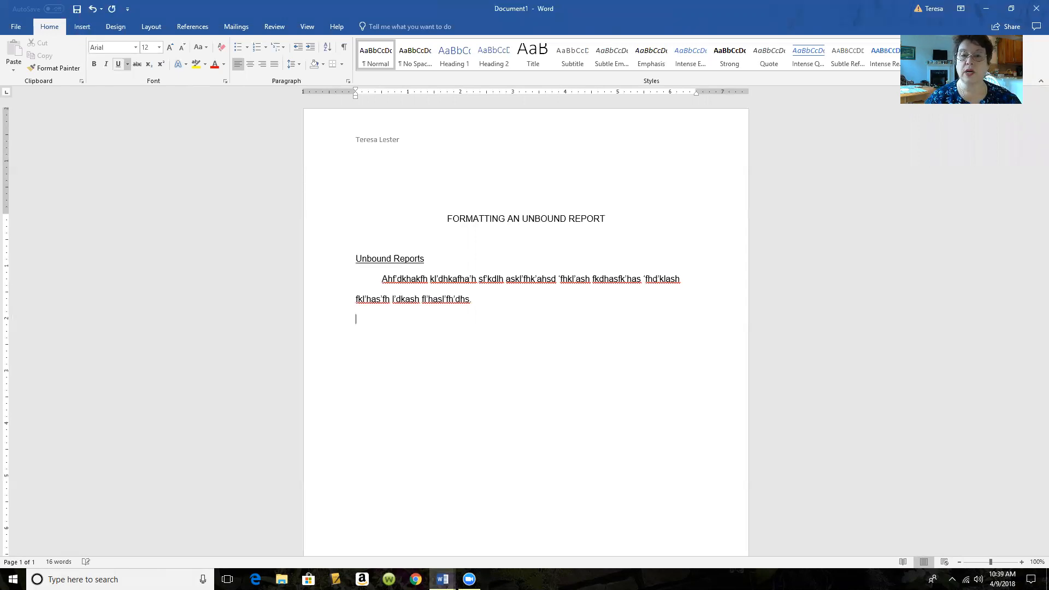
# Step: Add the underlined heading 'Margins' and an indented filler paragraph, confirming spacing stays 2.0
pyautogui.click(118, 65)
pyautogui.write('Margins')
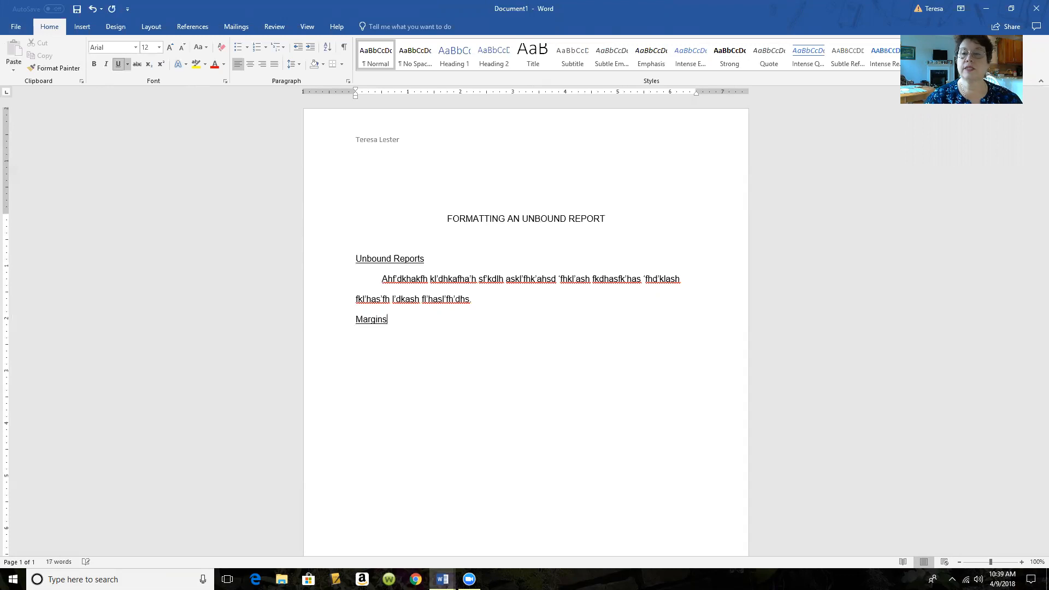
pyautogui.press('Return')
pyautogui.press('Tab')
pyautogui.write("A;s hdf 'askhf'kahsdkhfkashf'has dkfh a'ksh f'k")
pyautogui.write("h ask'fhkl'dhas fkhas'kfhdkl'ash fk'has'khf 'ahs")
pyautogui.write("'kfhd")
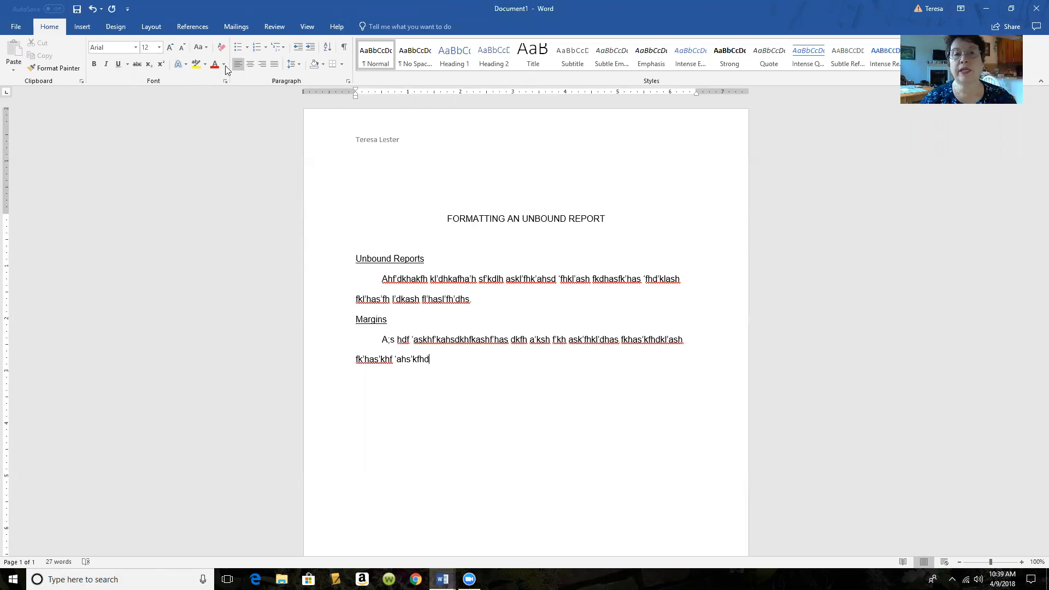
pyautogui.click(299, 66)
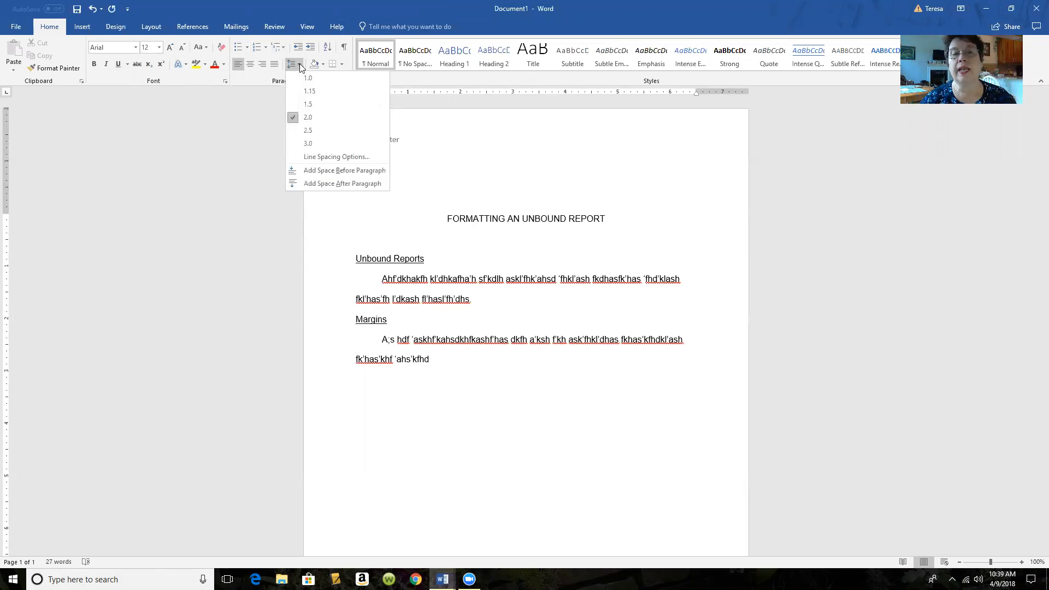
pyautogui.click(534, 160)
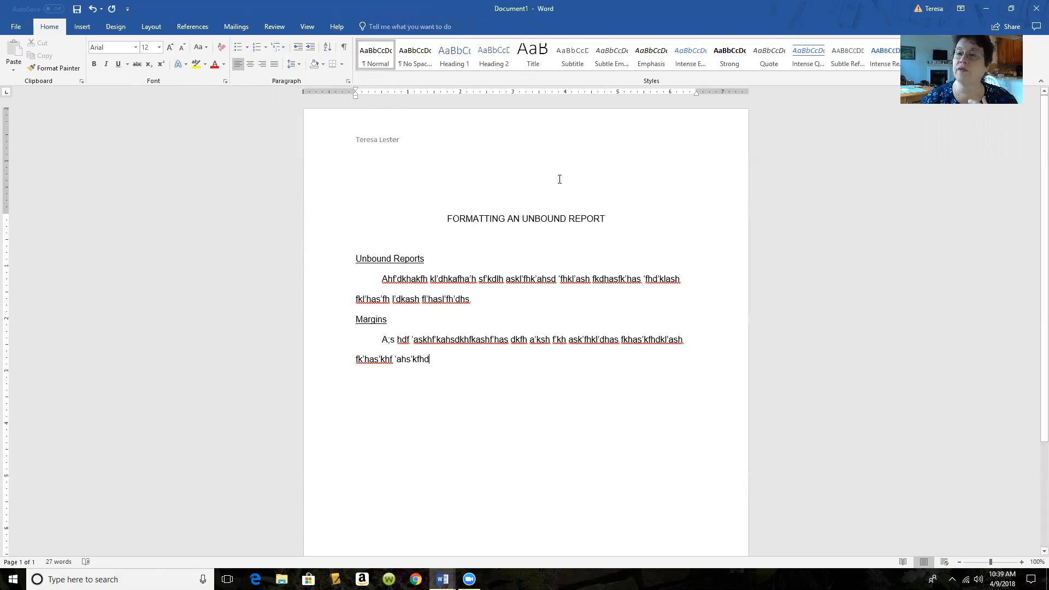